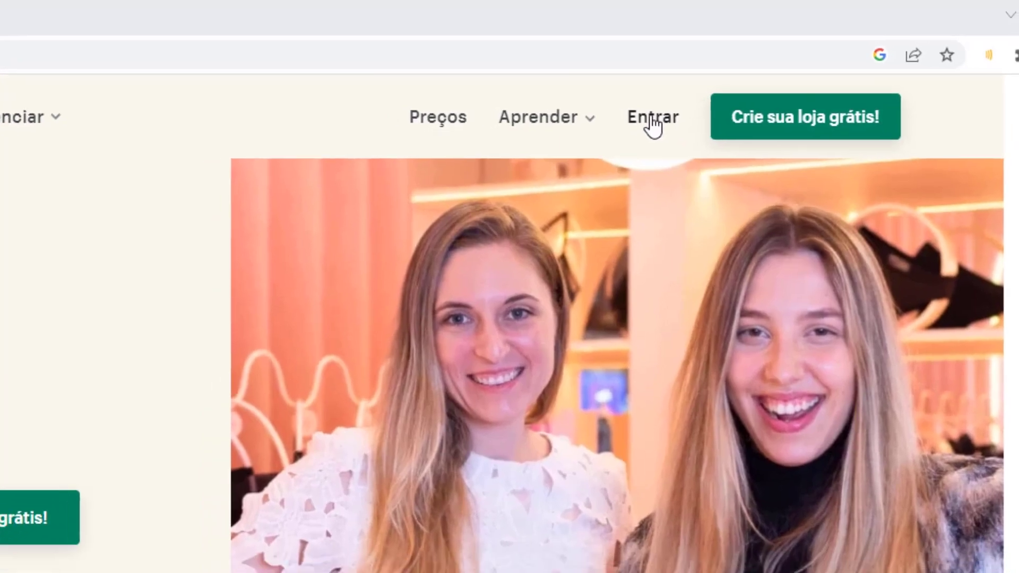
Step: Log in to the Shopify store admin and open the online store's Preferências page
left_click(646, 126)
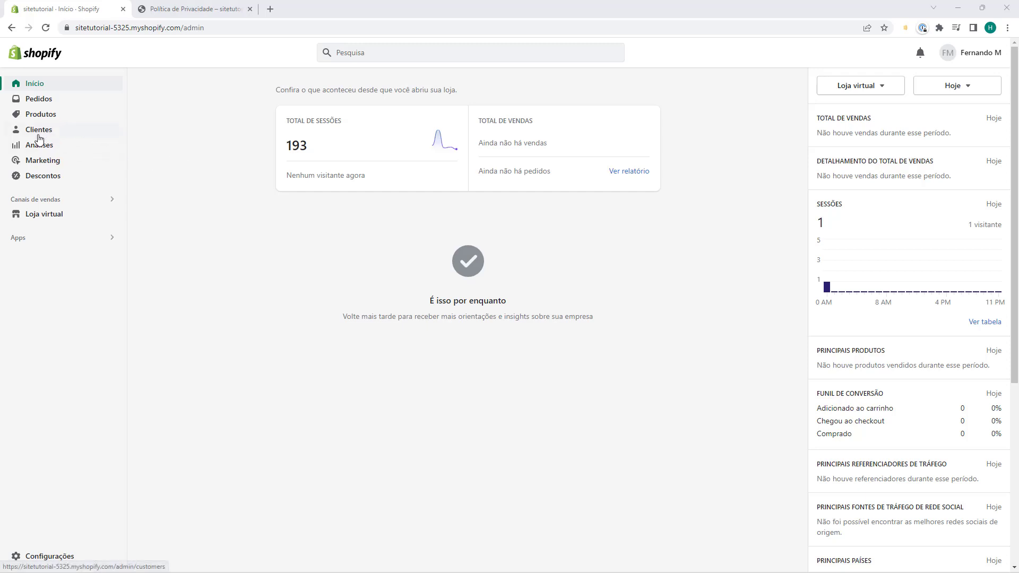
left_click(41, 222)
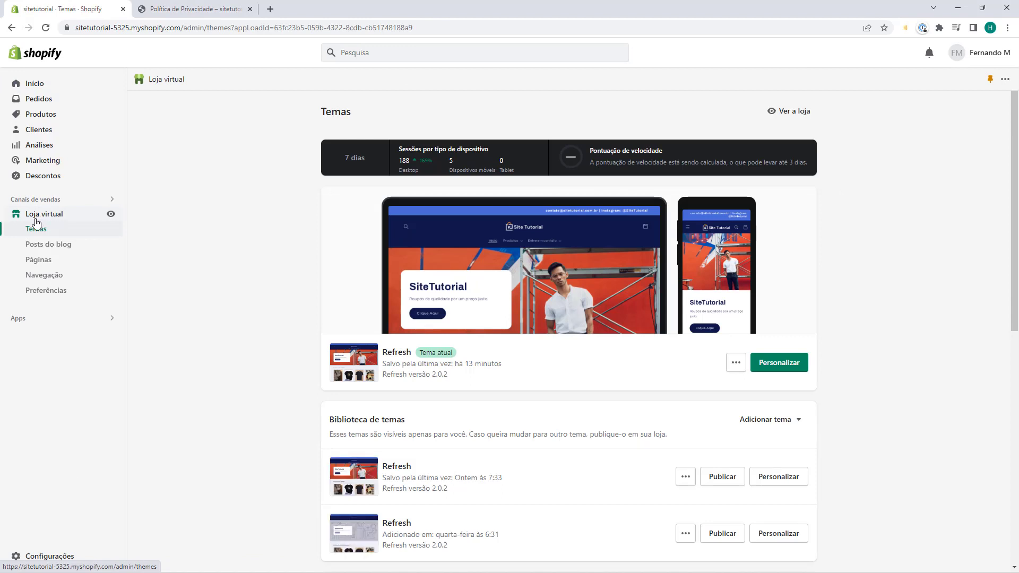
left_click(40, 297)
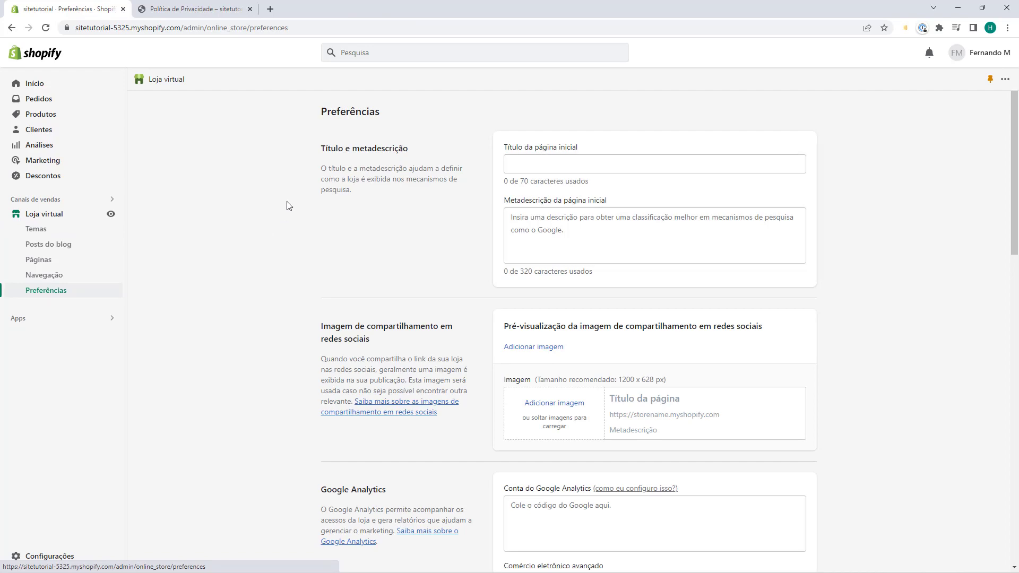
Step: Set customer privacy data collection to "Coletados depois da autorização" and save the preferences
scroll(262, 200, "down", 10)
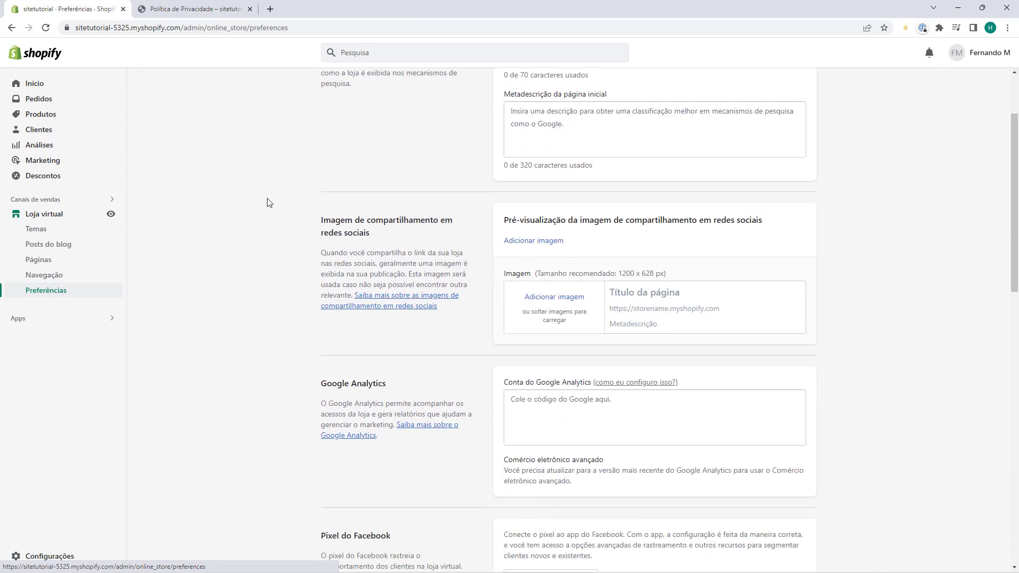
scroll(253, 191, "down", 1)
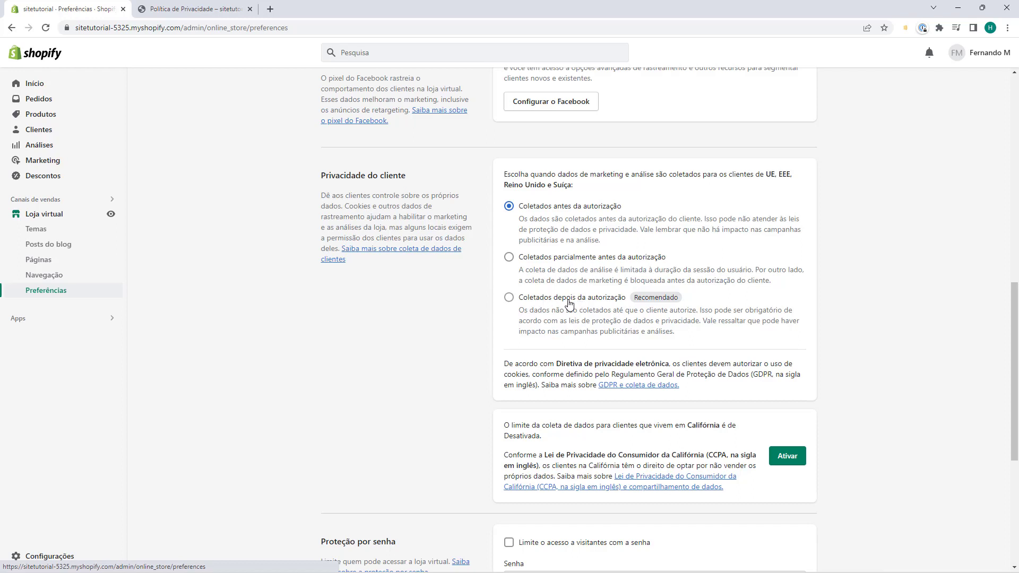
left_click(509, 298)
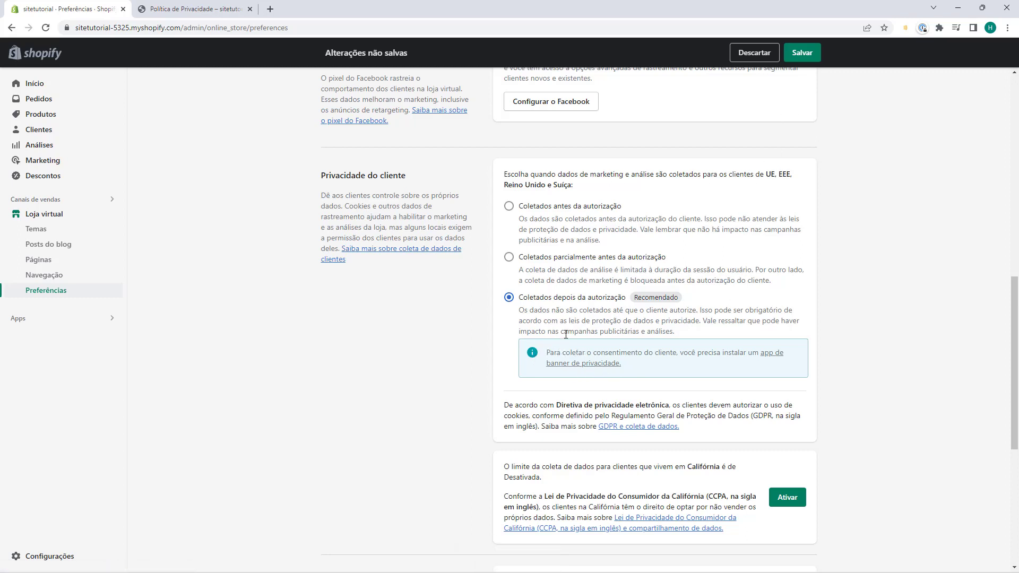
left_click(796, 59)
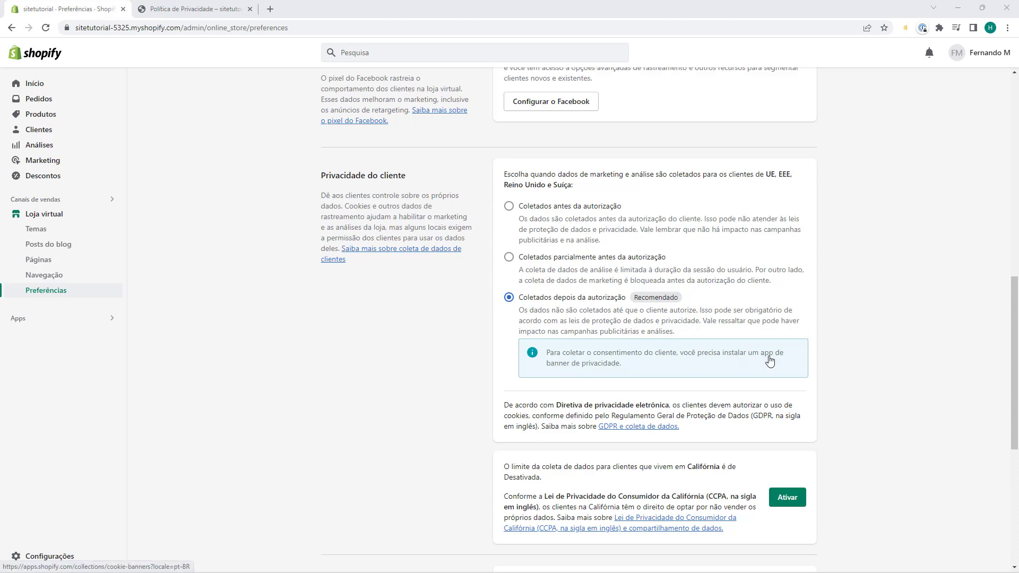
Step: Install Shopify's free Customer Privacy app from the App Store's cookie banner collection
left_click(580, 367)
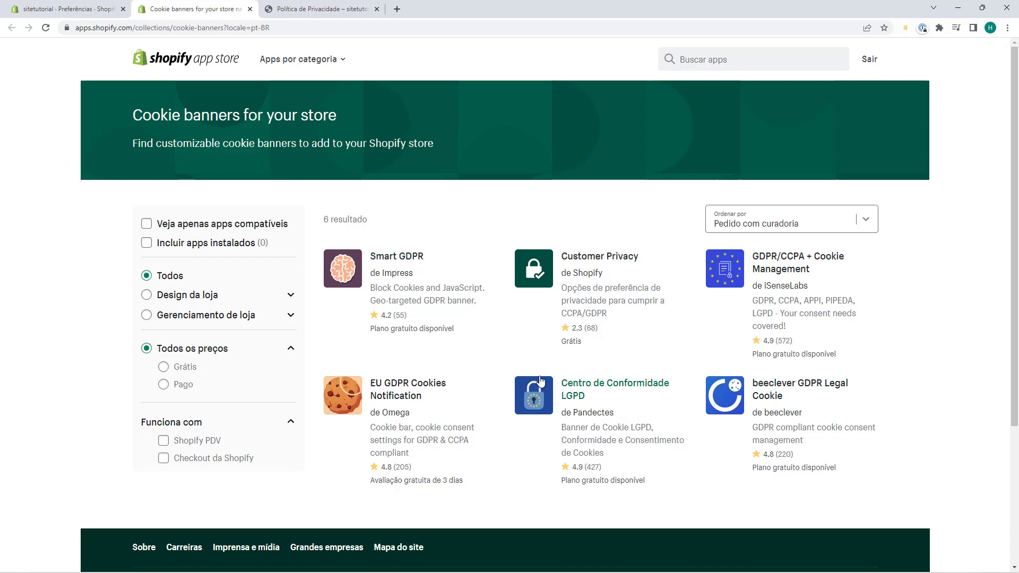
left_click(556, 275)
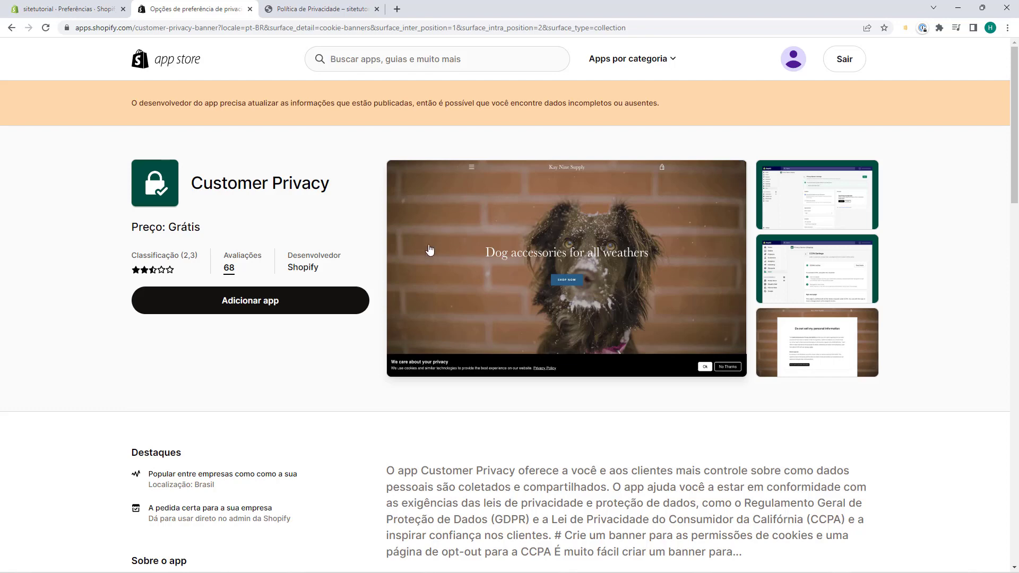
left_click(247, 307)
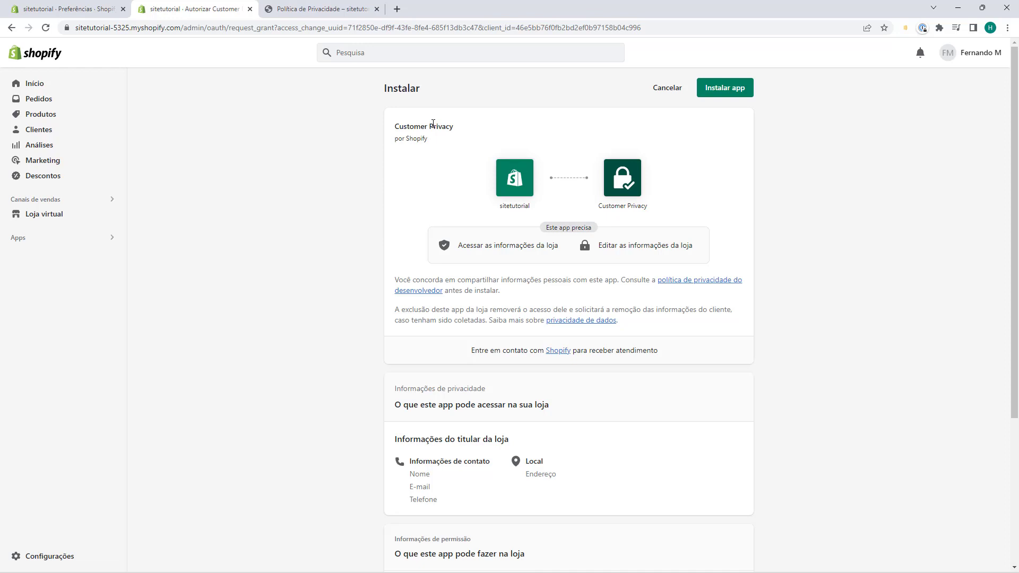
left_click(726, 89)
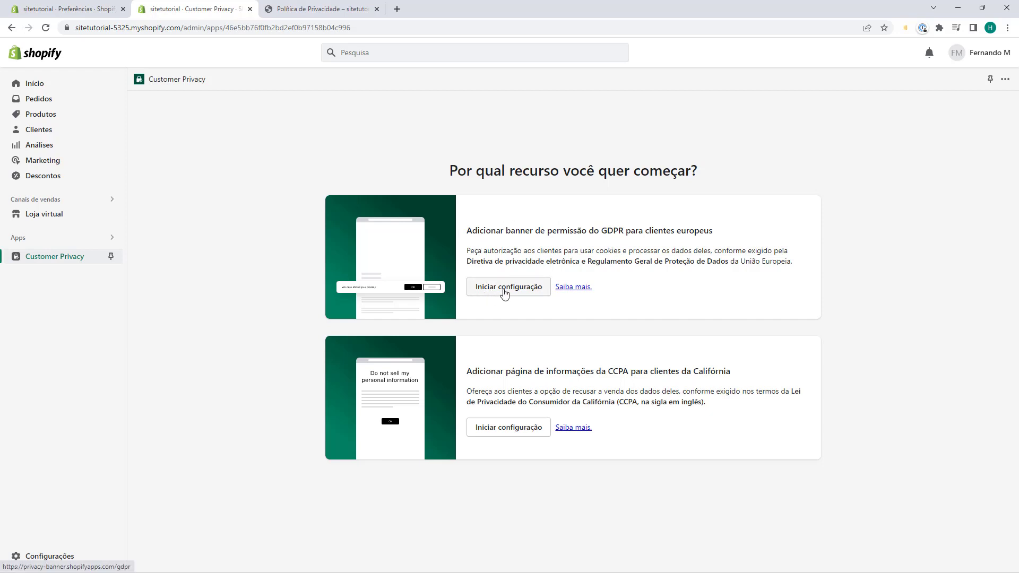
Step: Start the GDPR consent banner setup and enable displaying the privacy banner in the online store
left_click(505, 292)
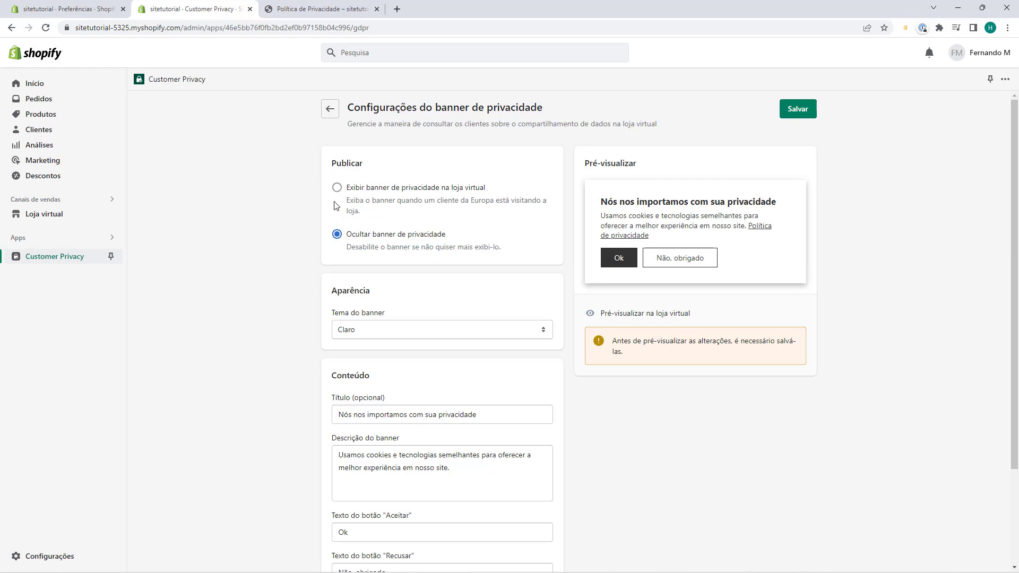
left_click(337, 188)
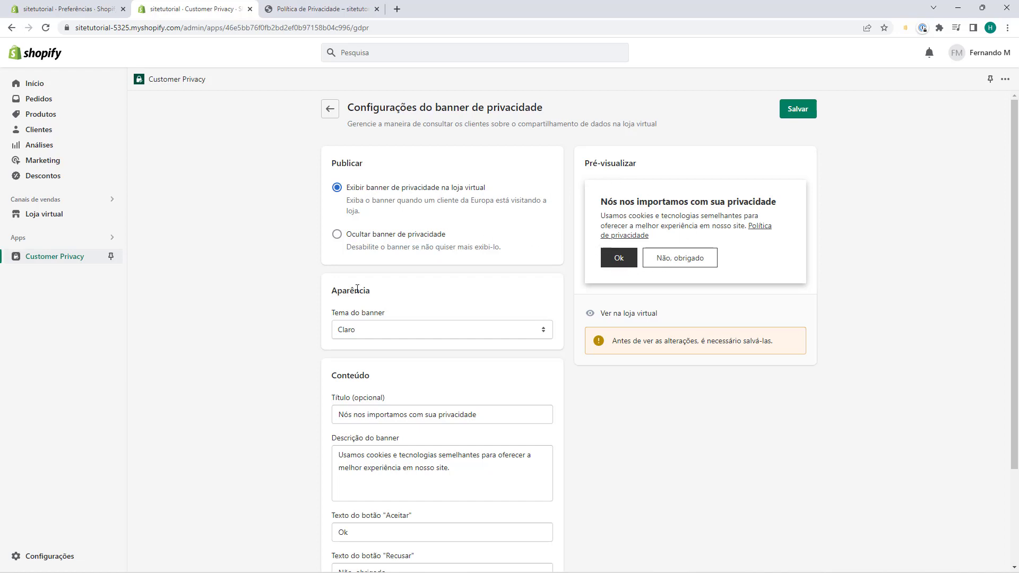
Step: Try the Escuro theme on the privacy banner and return it to Claro
left_click(352, 330)
left_click(346, 353)
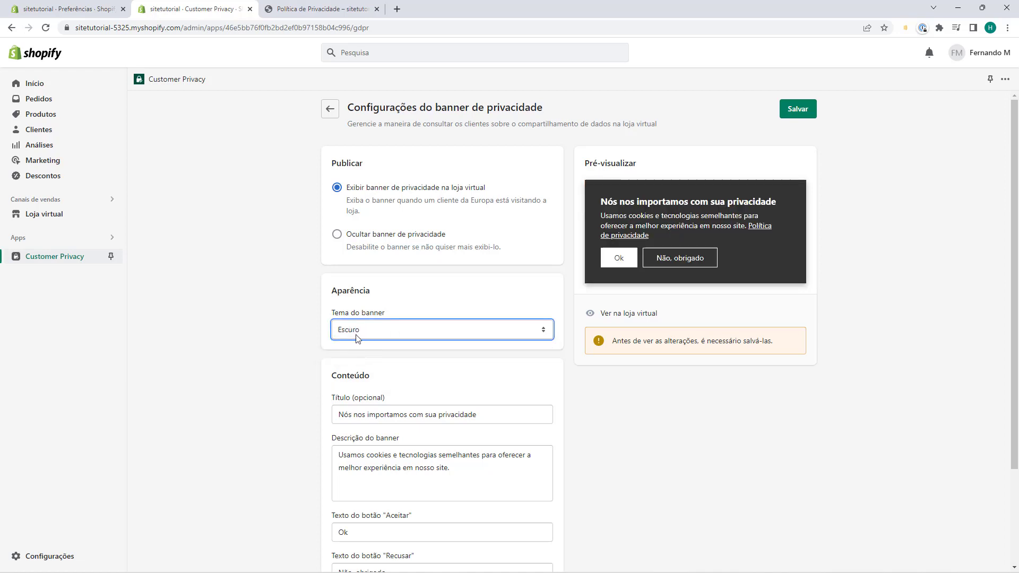
left_click(356, 336)
left_click(352, 345)
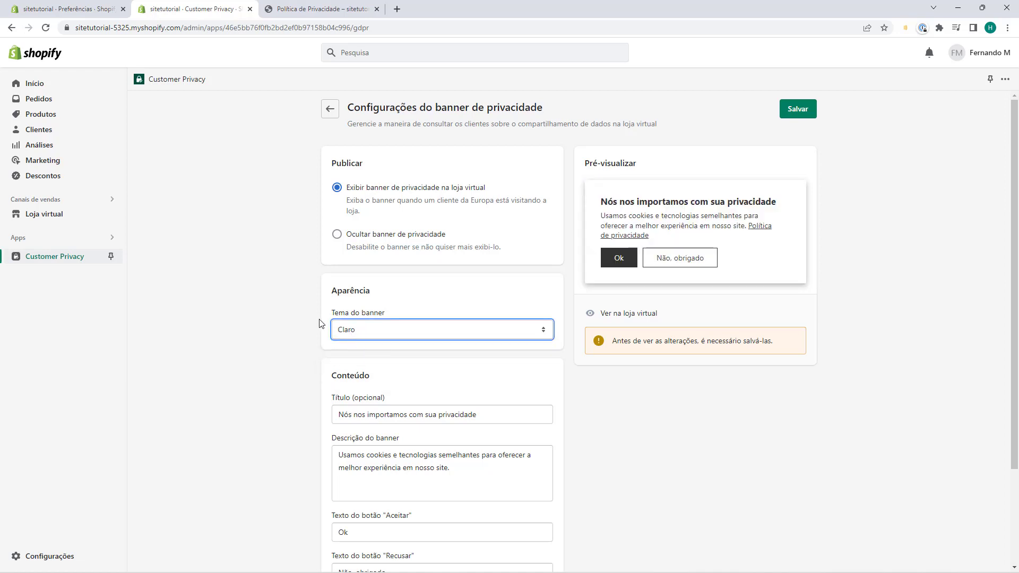
scroll(321, 323, "down", 2)
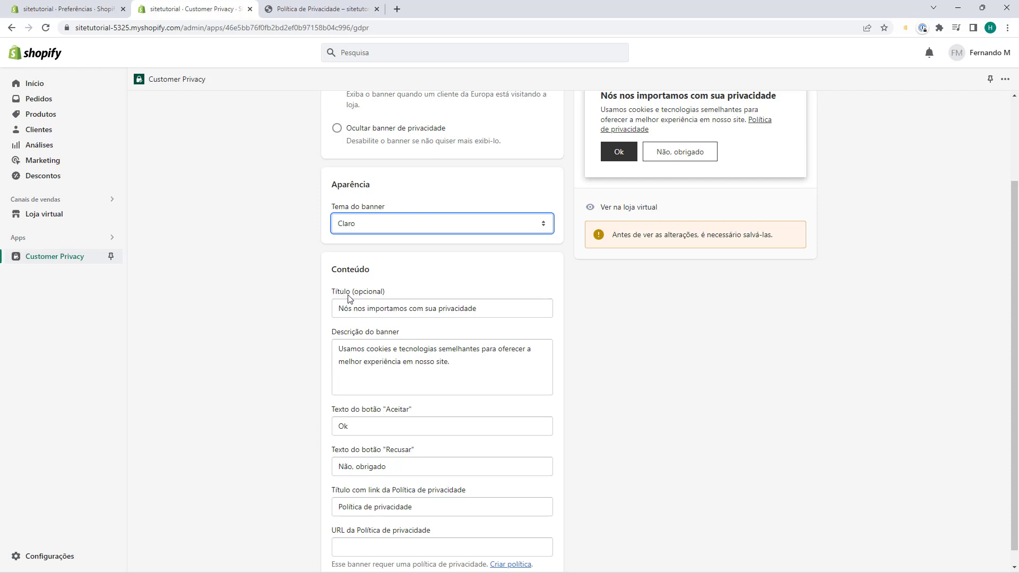
scroll(348, 337, "down", 1)
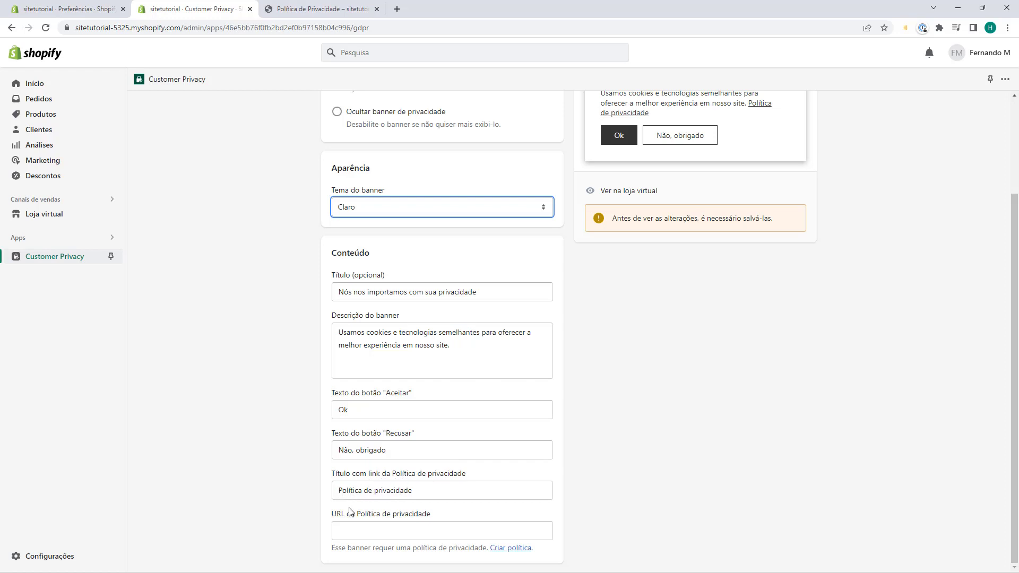
left_click(343, 527)
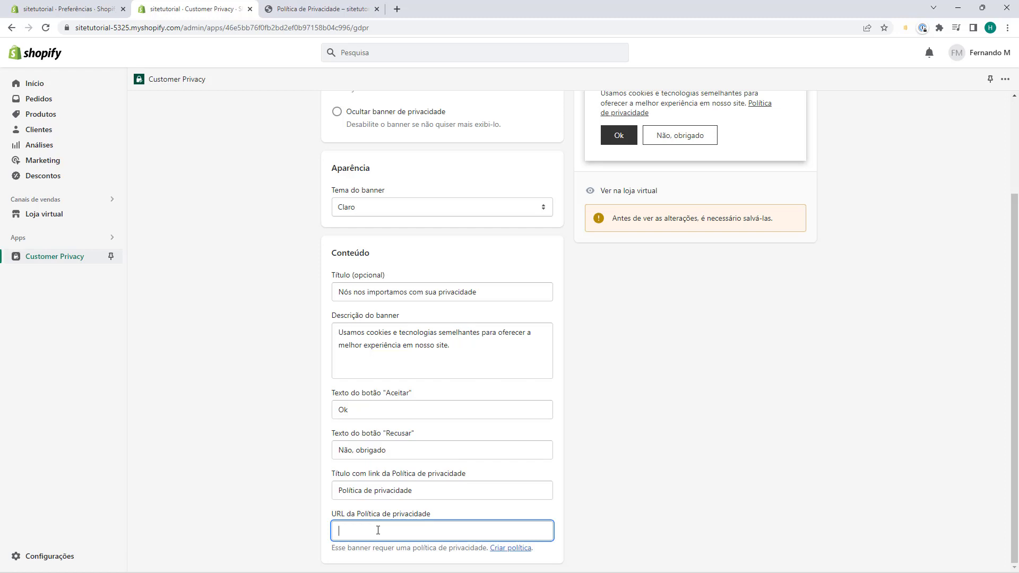
key("ctrl+Tab")
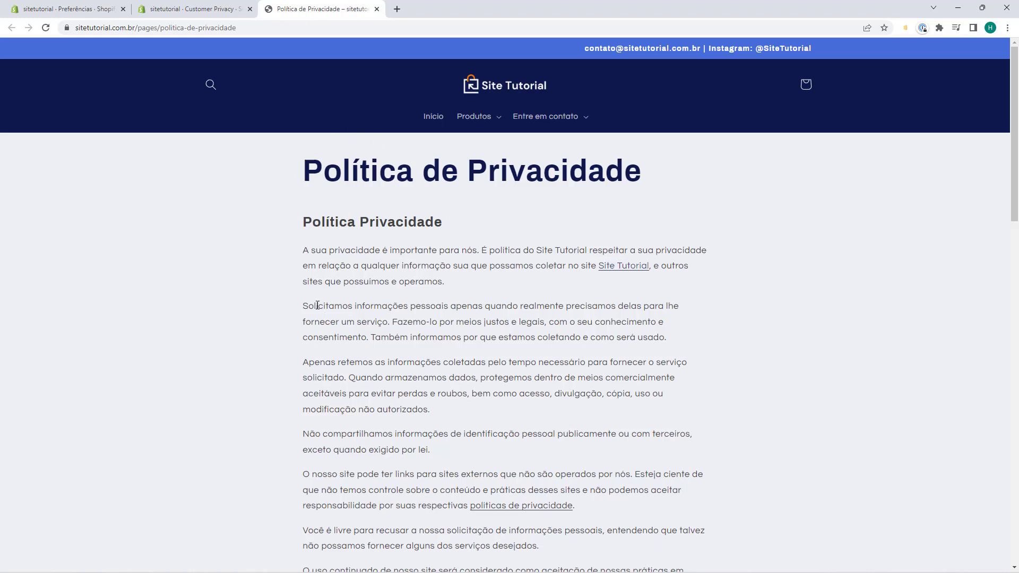
left_click(159, 29)
key("ctrl+a")
key("ctrl+c")
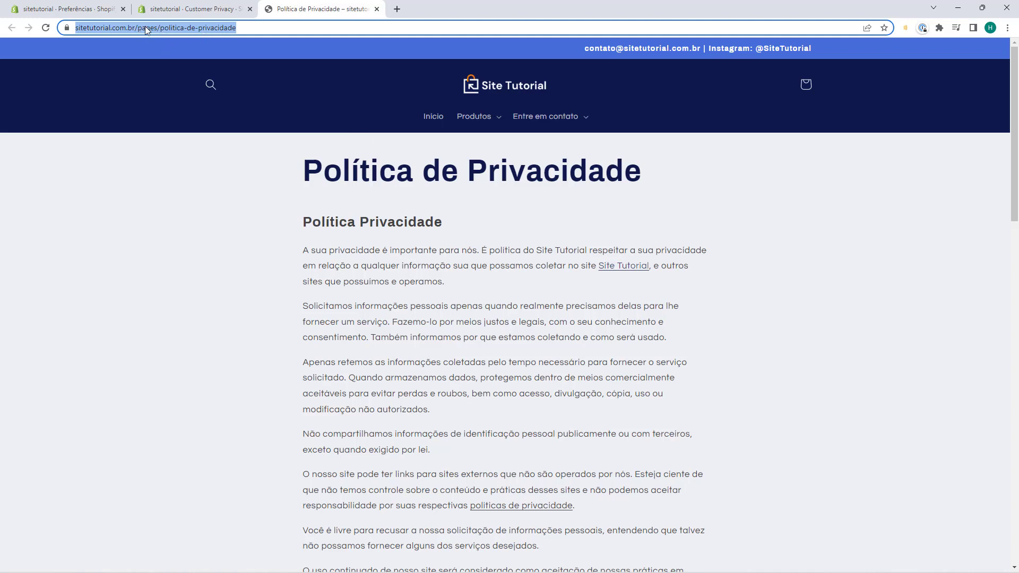
left_click(166, 9)
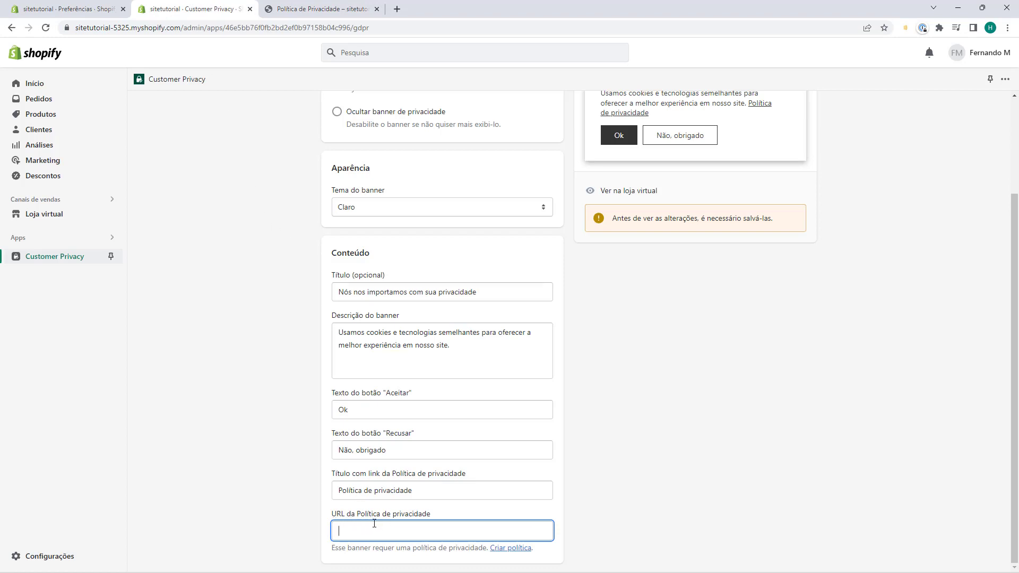
key("ctrl+v")
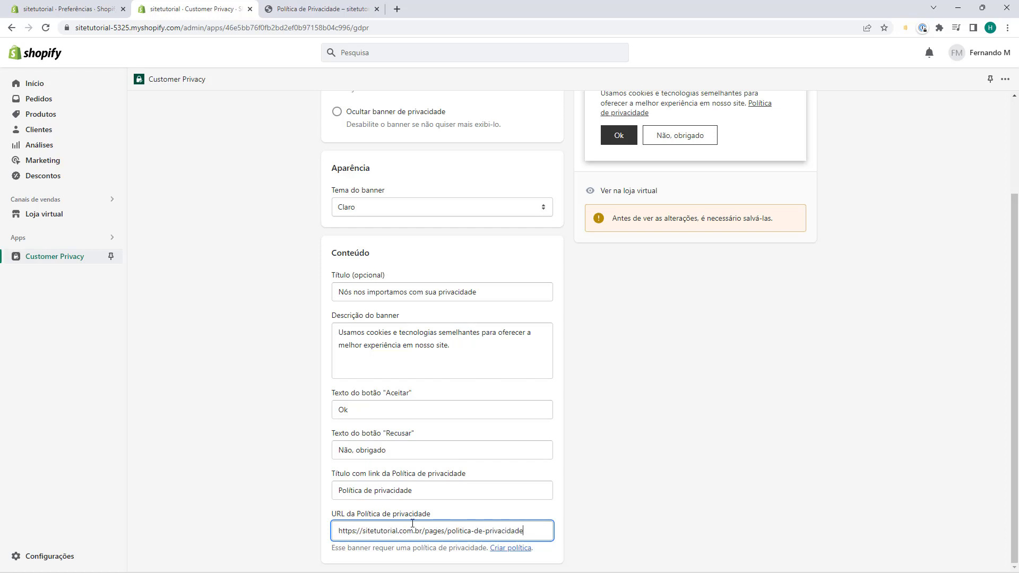
scroll(413, 522, "up", 3)
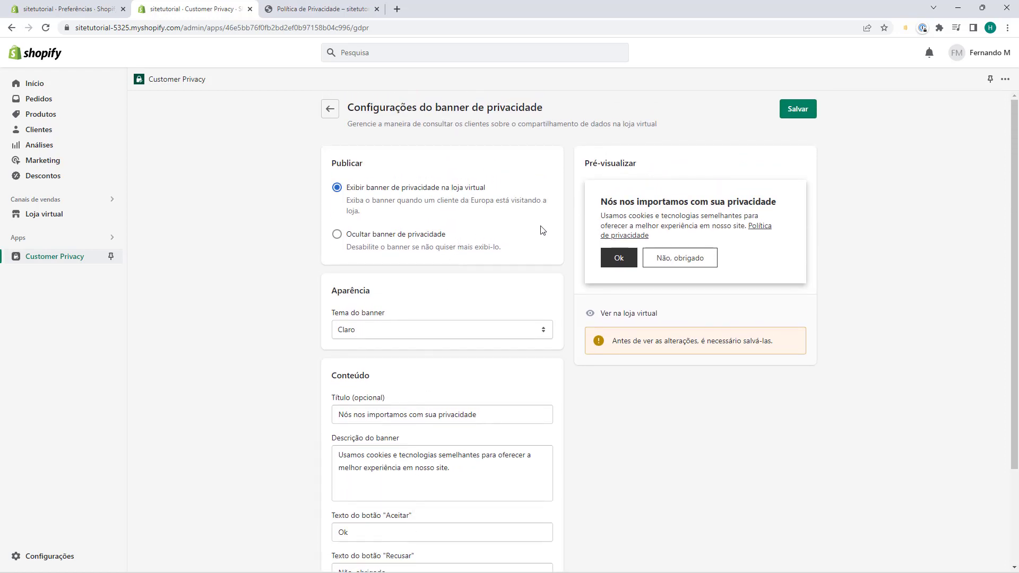
left_click(797, 112)
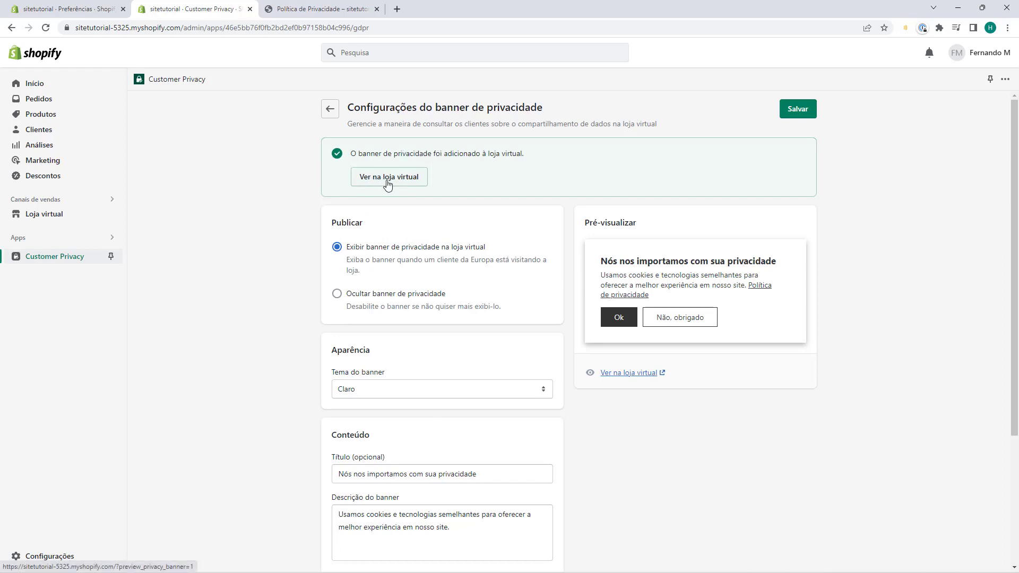
Step: View the privacy banner in the online store, check its privacy policy link, and return to the store's home page
left_click(387, 180)
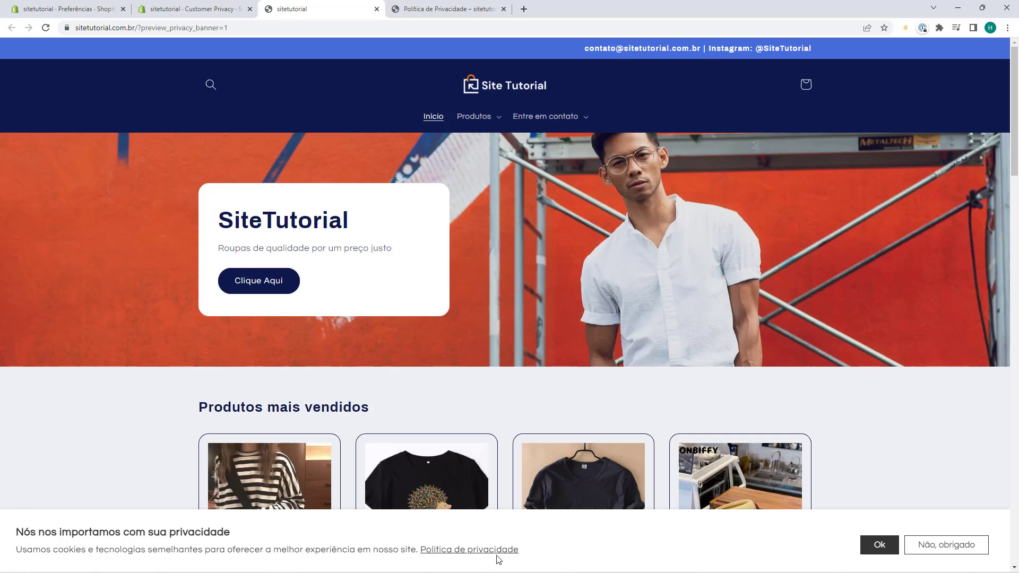
left_click(474, 557)
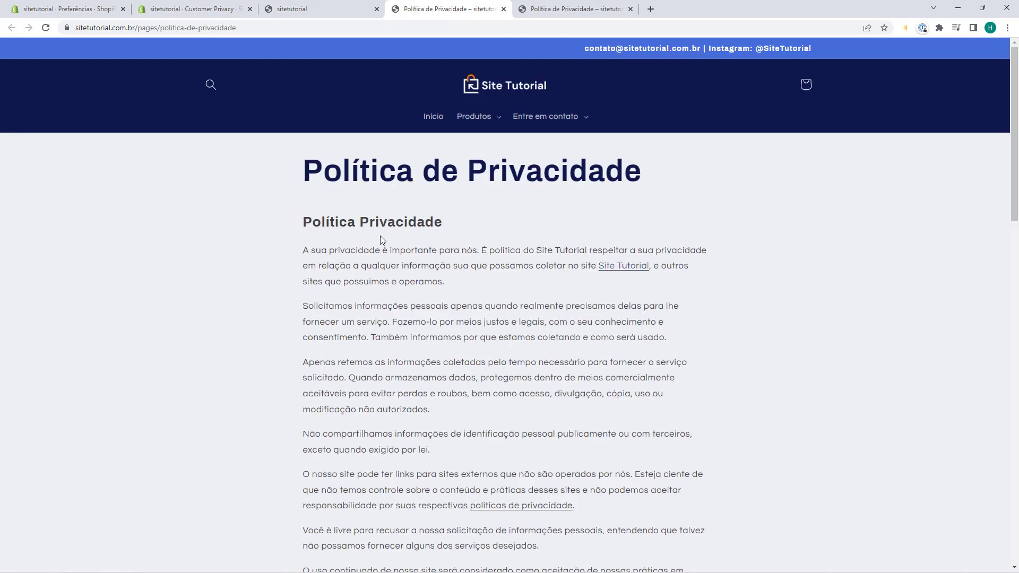
left_click(347, 10)
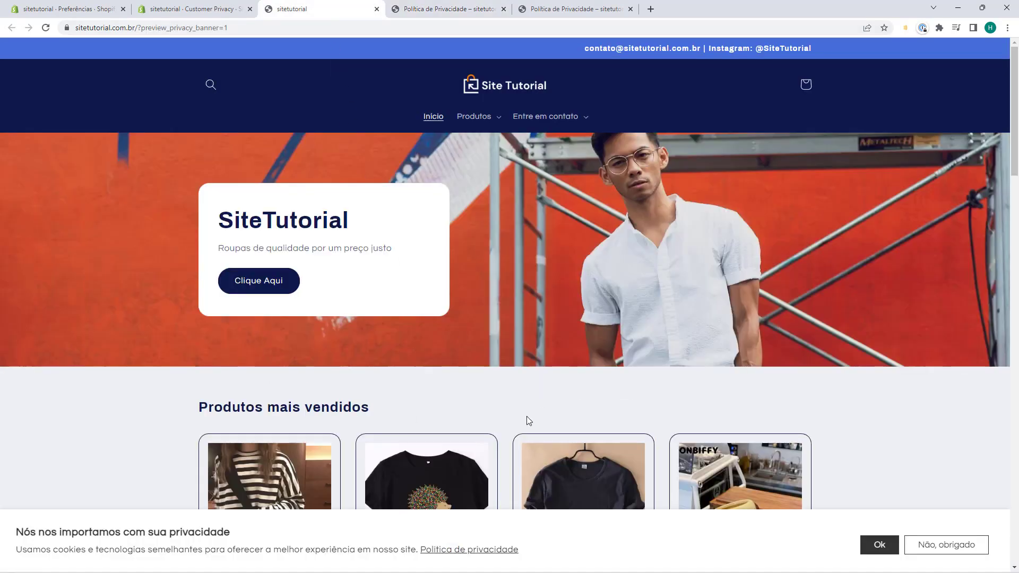